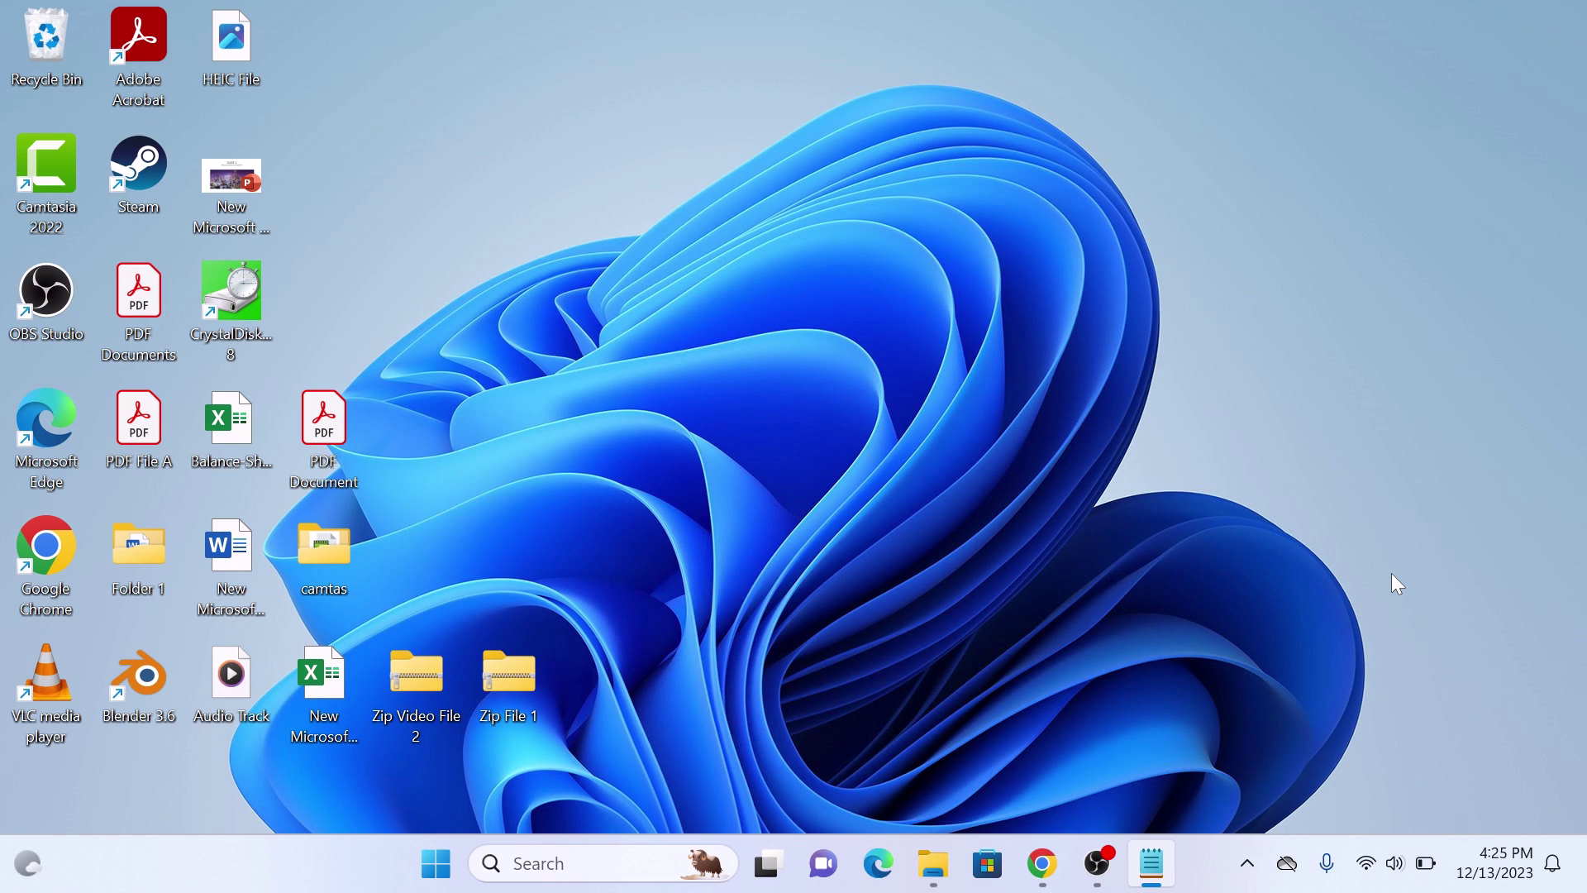
# Step: Restore the YouTube tab for the 'How to Change Wallpaper in Laptop' video from the taskbar
pyautogui.click(1039, 868)
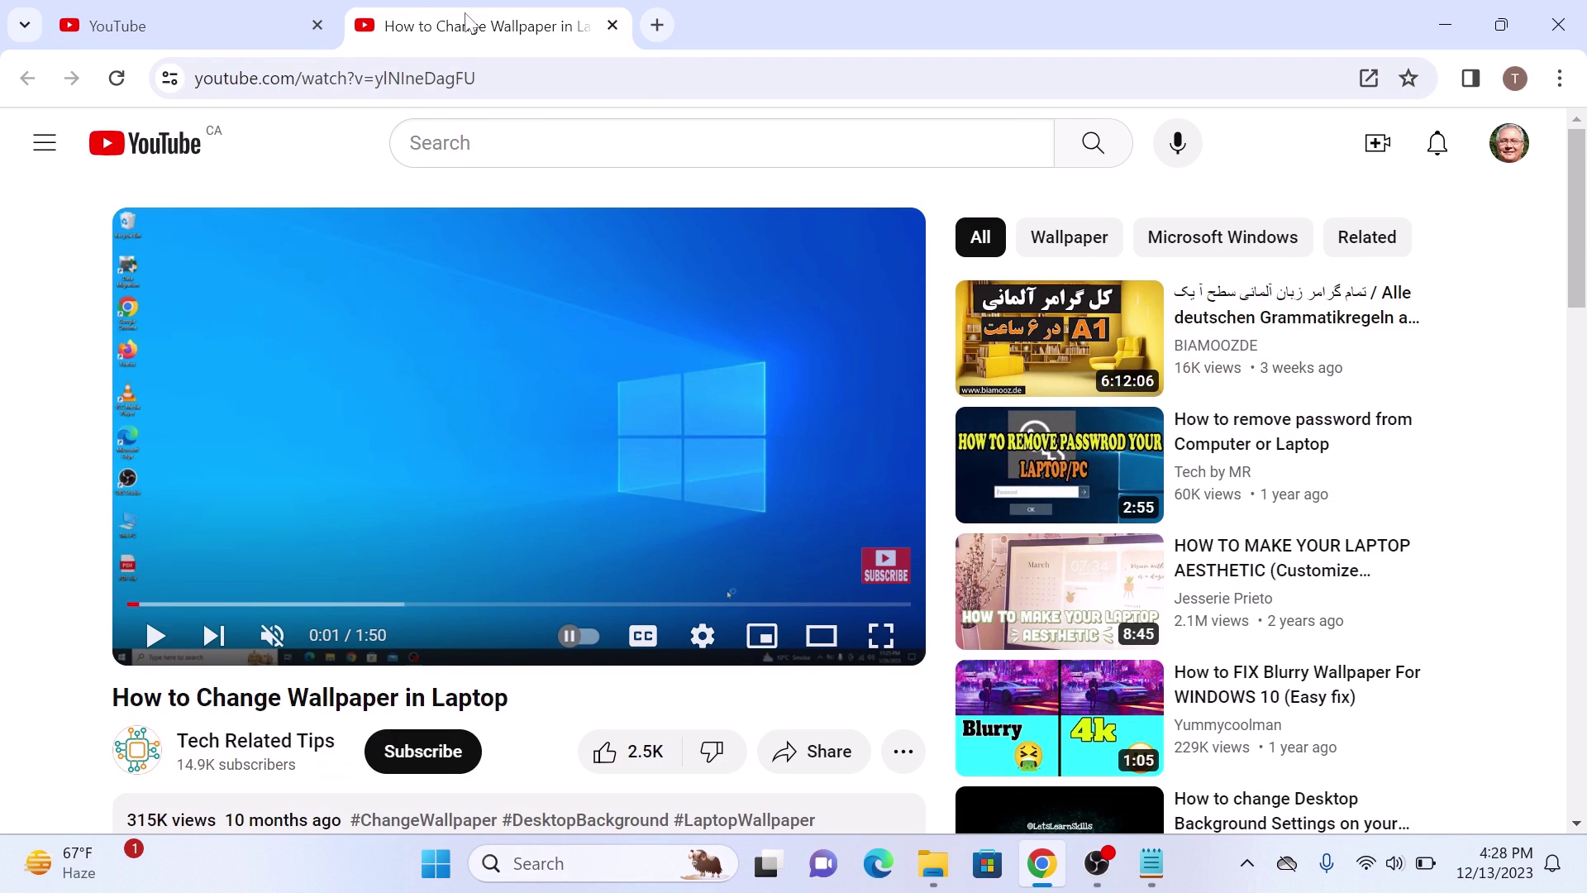
pyautogui.scroll(-2, 801, 522)
pyautogui.scroll(-1, 802, 522)
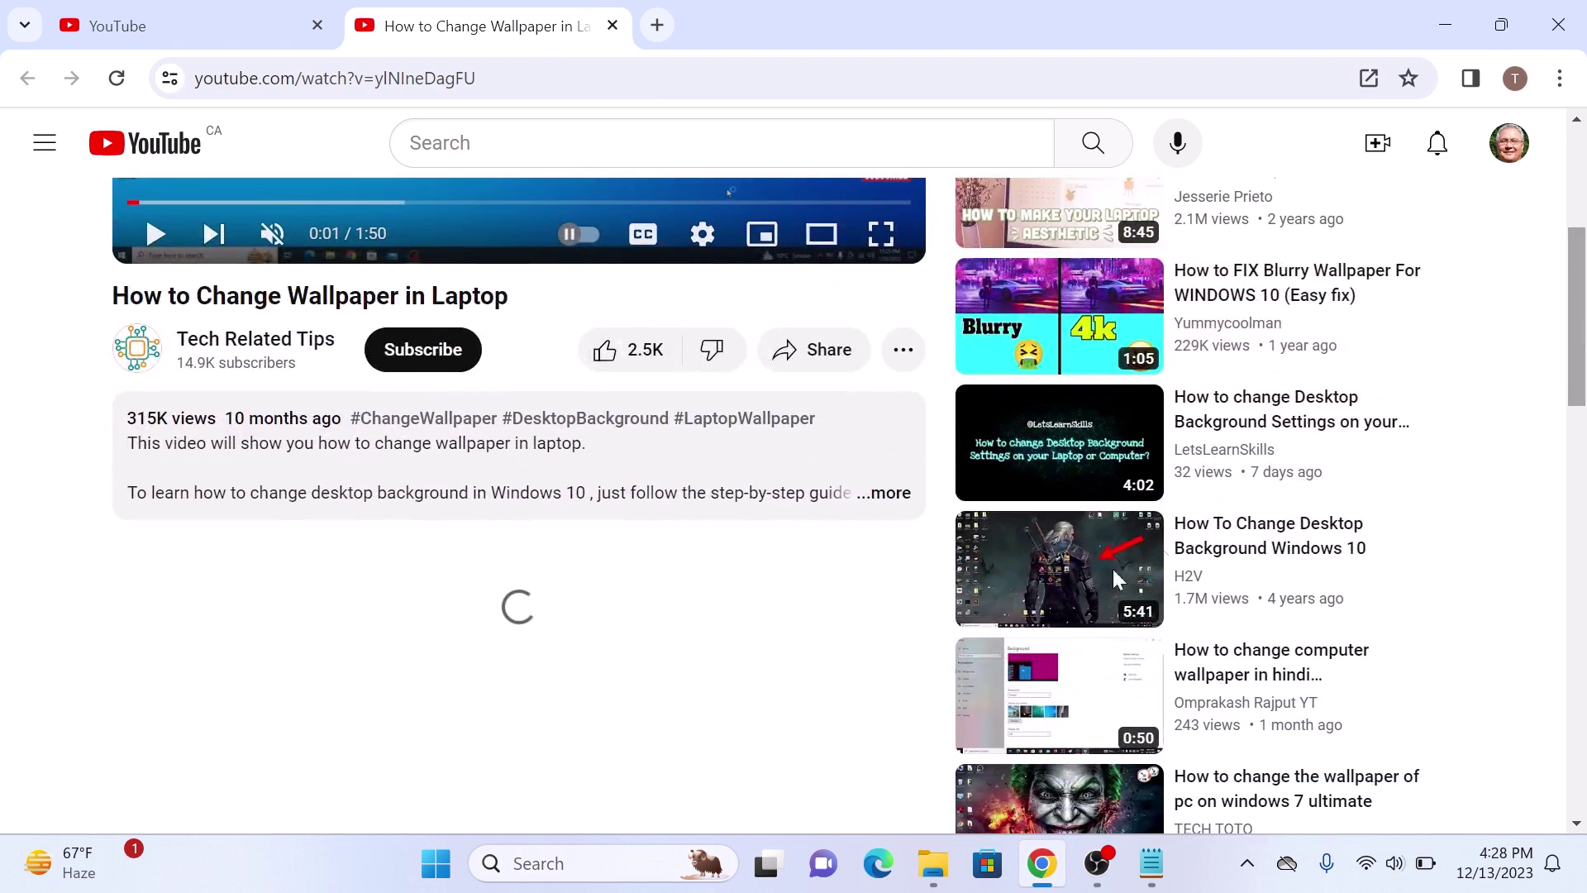
# Step: Expand the description to show the wallpaper steps, hashtags and transcript option
pyautogui.click(765, 500)
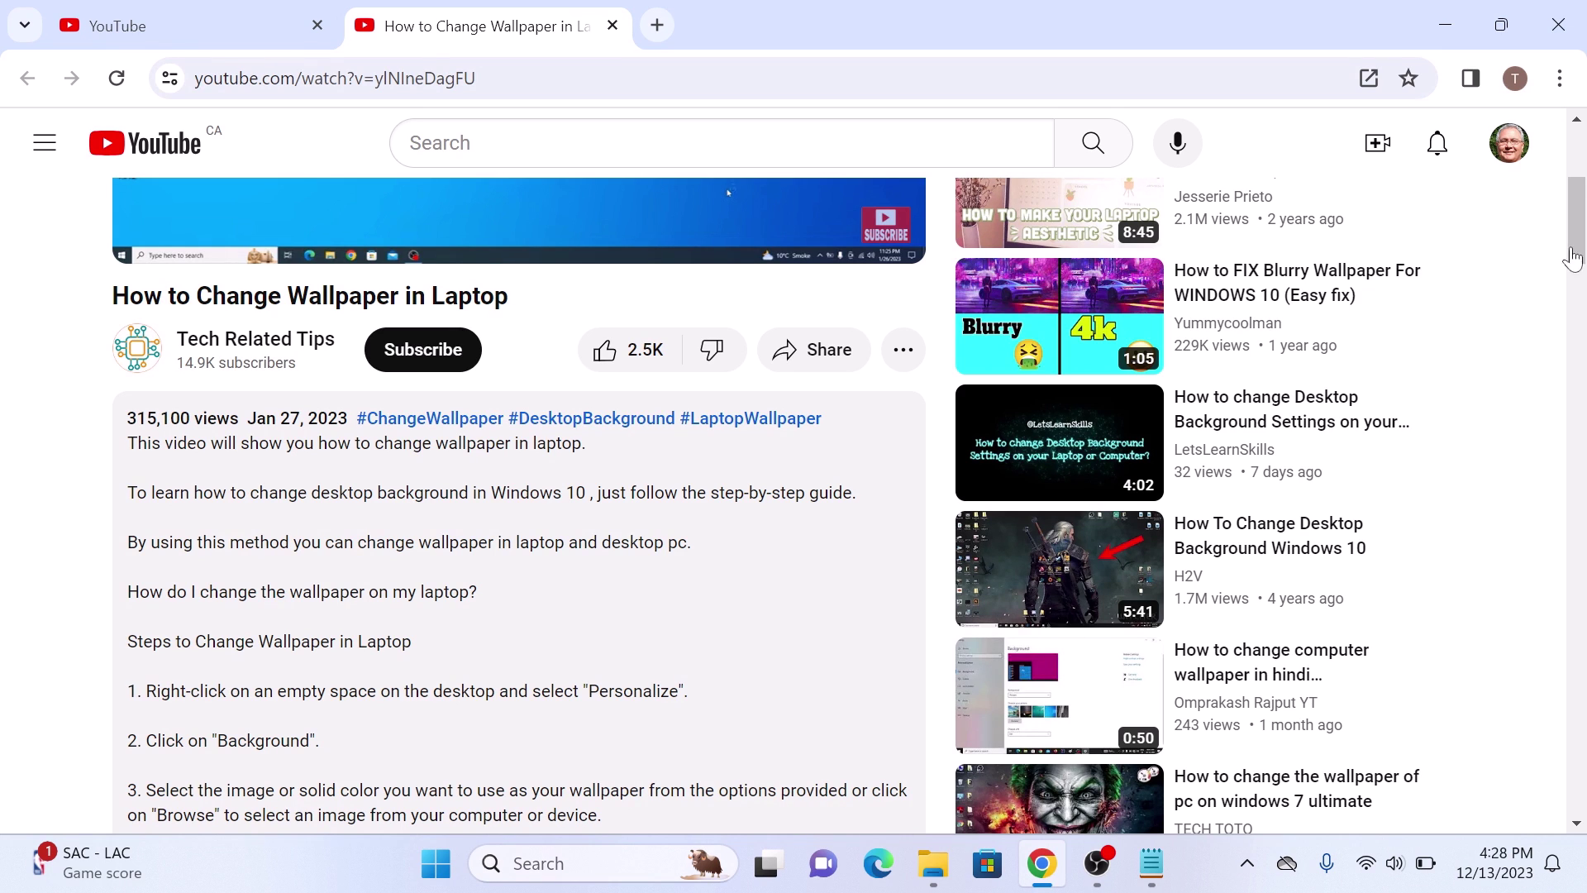
pyautogui.moveTo(1576, 223); pyautogui.dragTo(1576, 325)
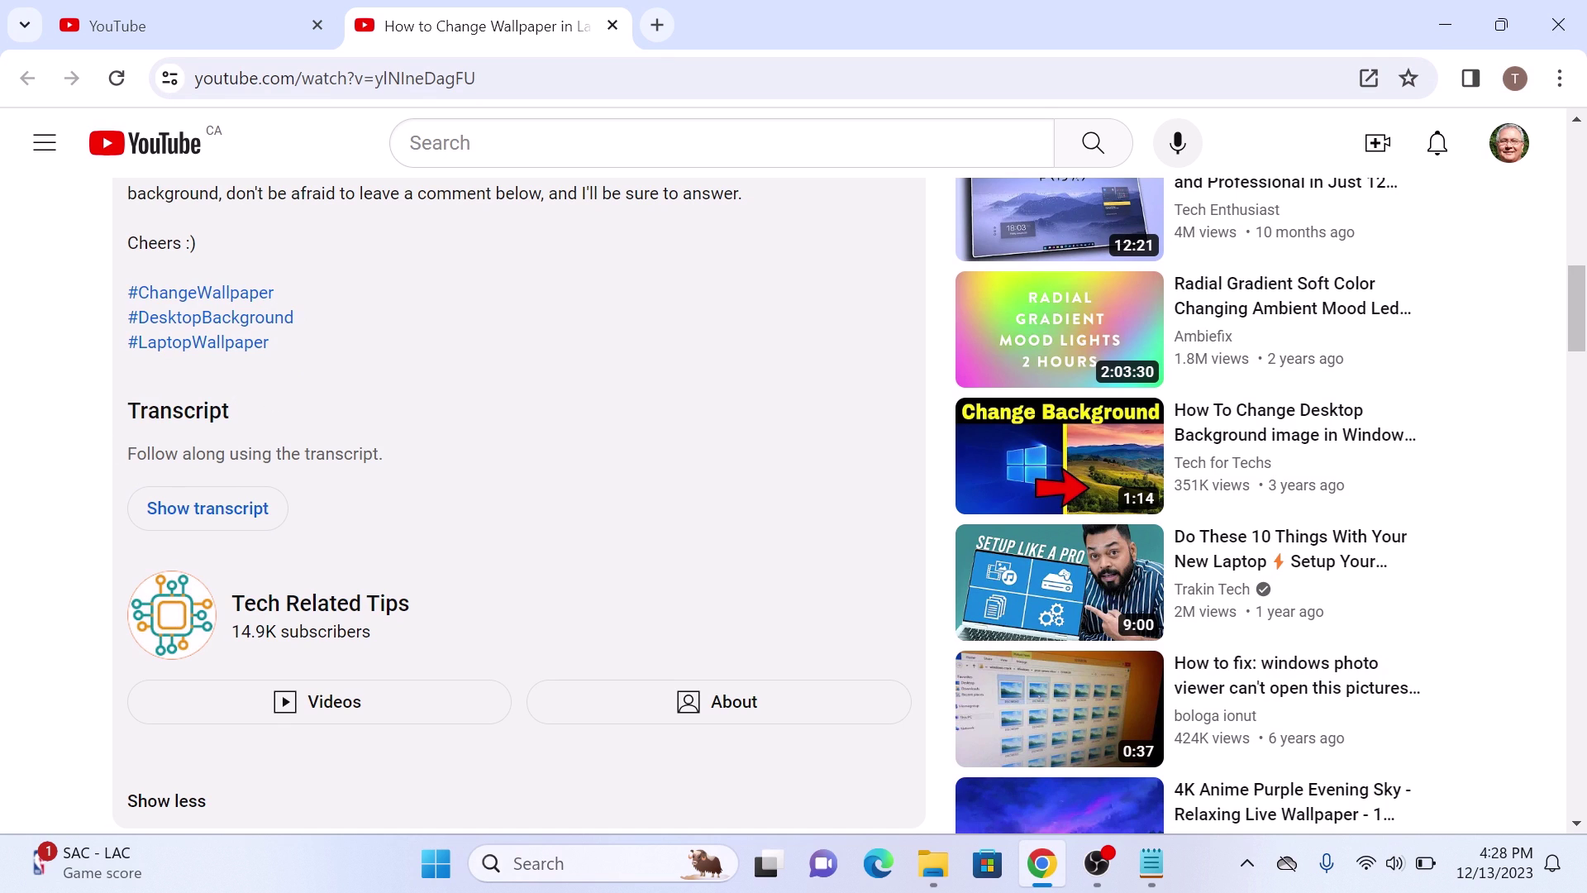
# Step: Open the transcript panel with 'Show transcript' in the description
pyautogui.click(242, 510)
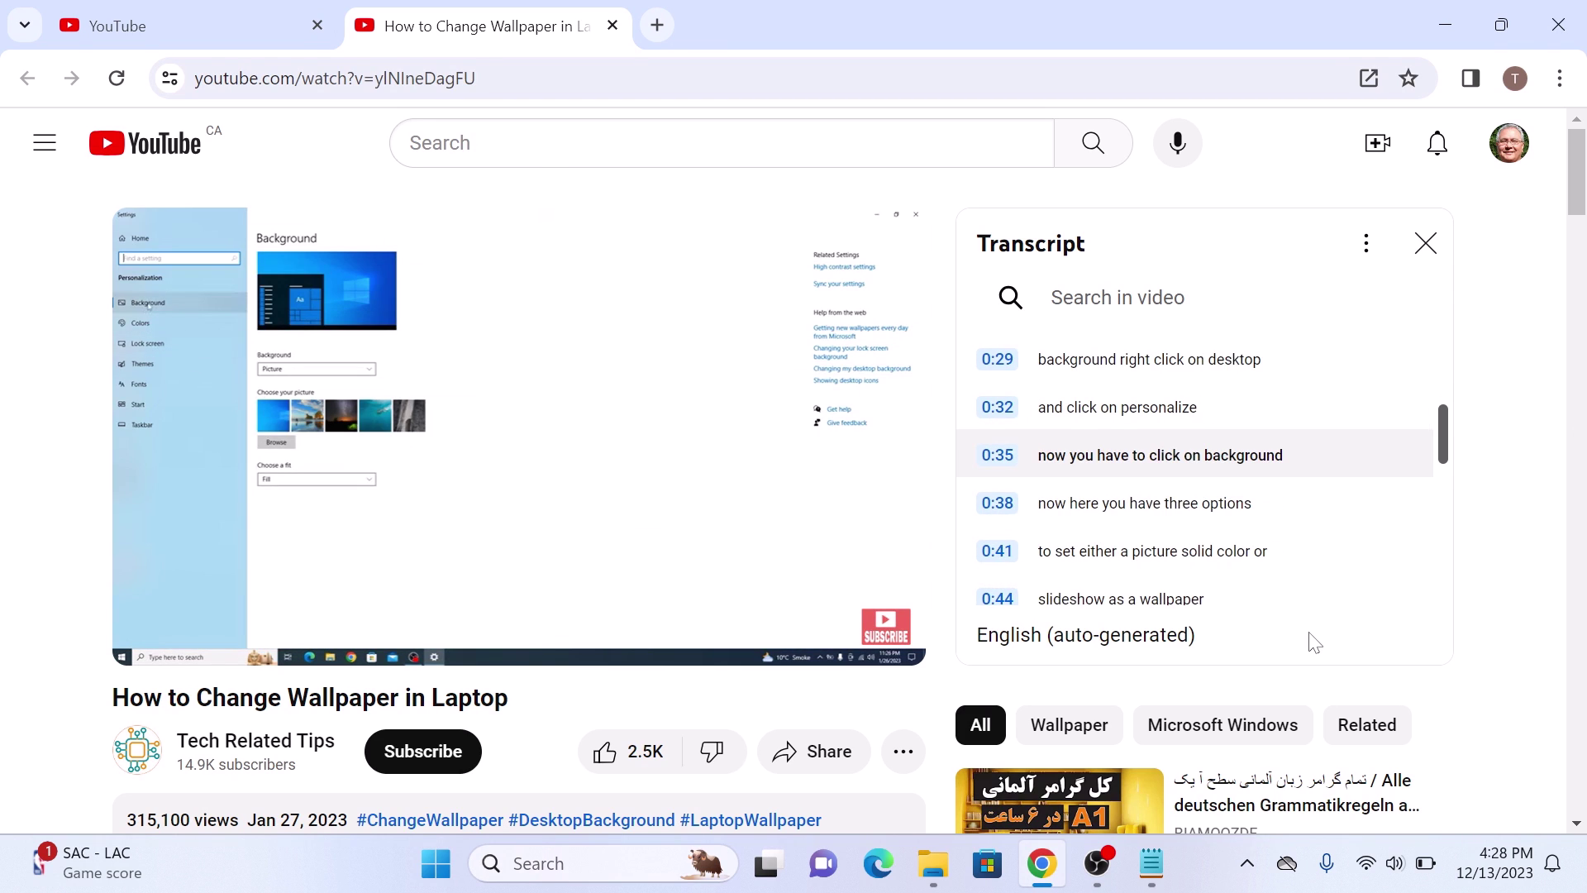
# Step: Turn off timestamps in the transcript panel via 'Toggle timestamps'
pyautogui.click(1365, 245)
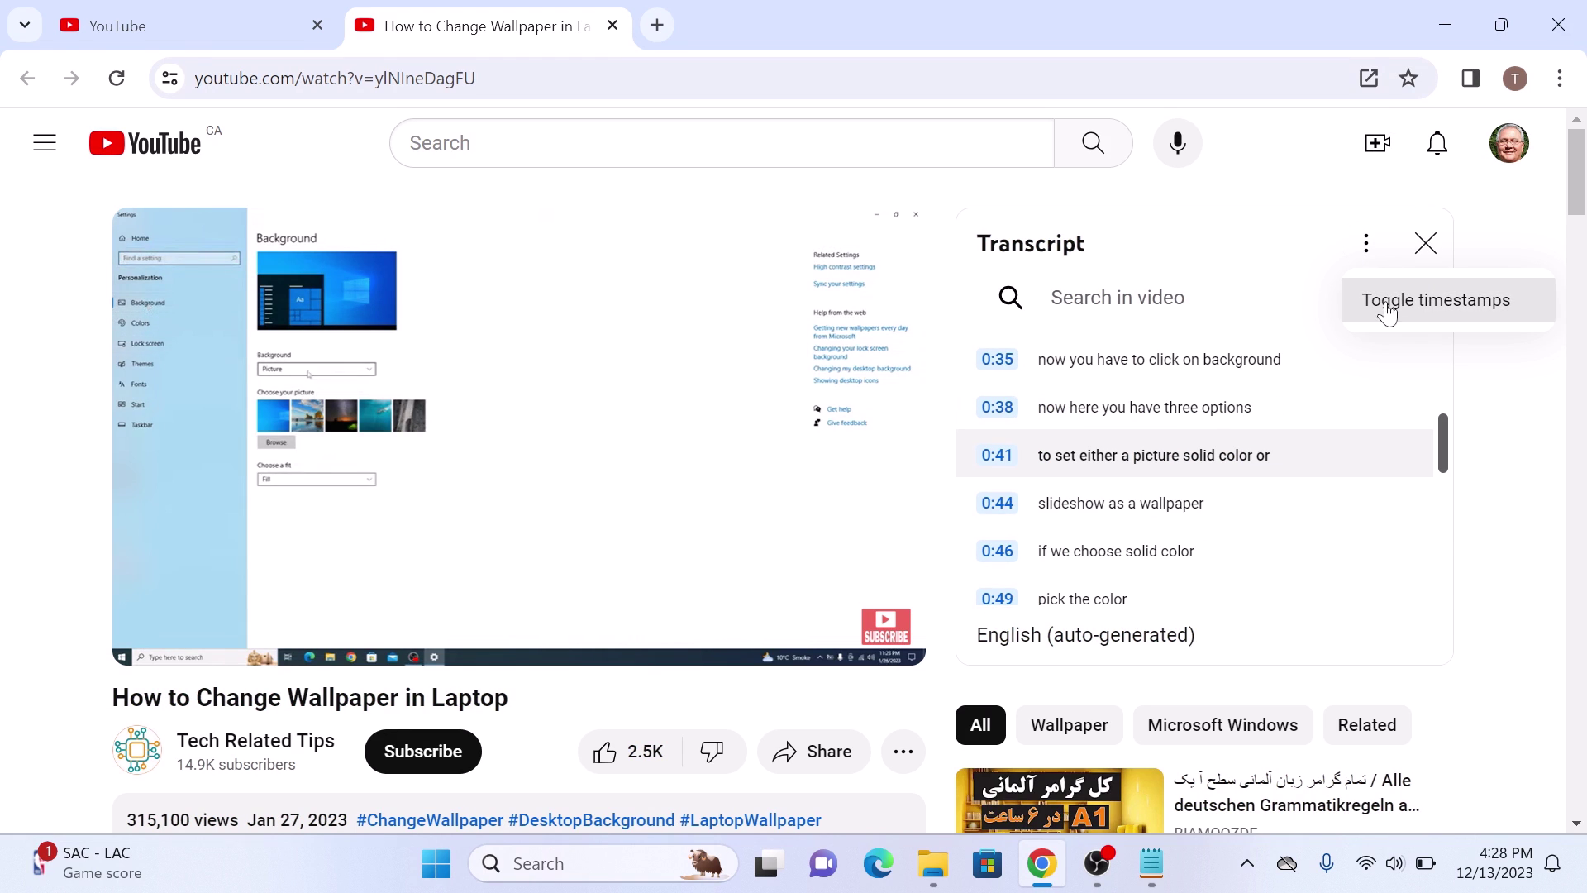
pyautogui.click(1438, 312)
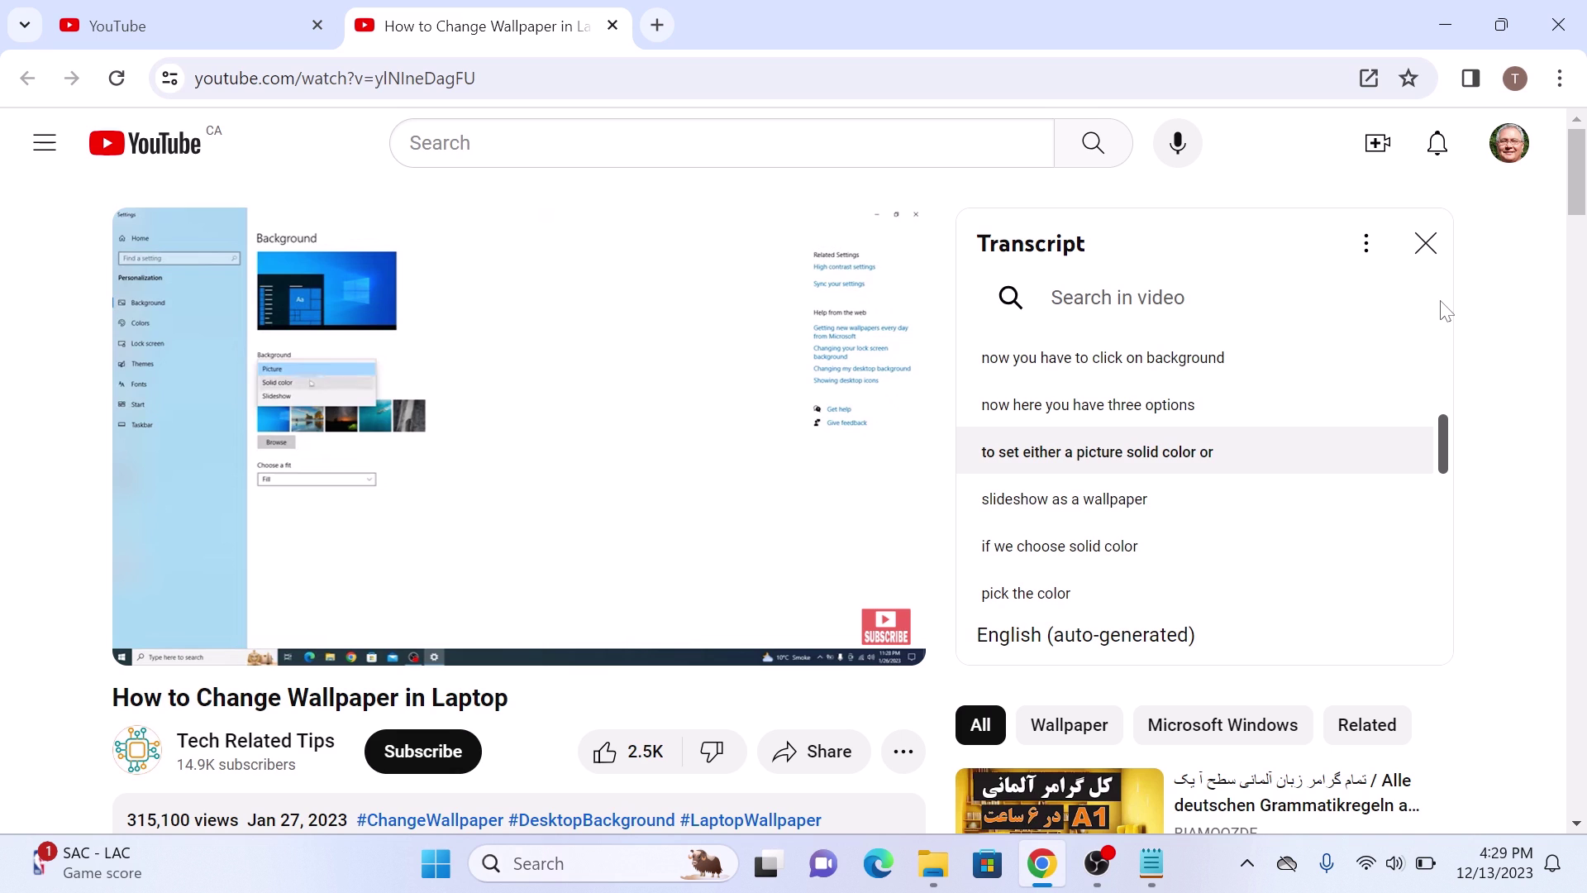